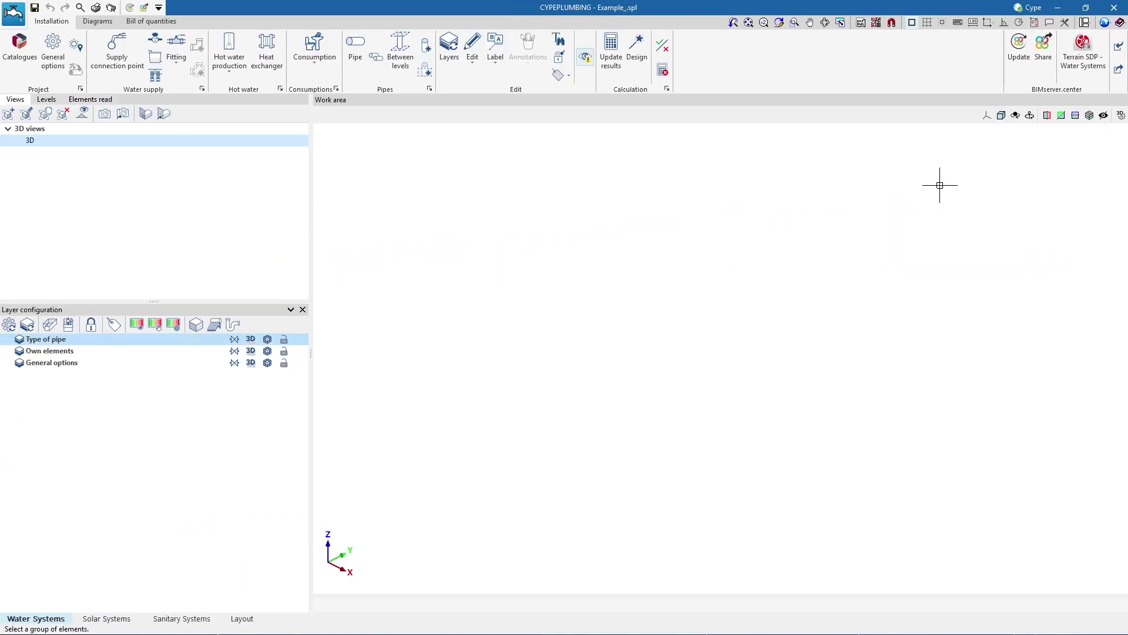
Link the job to the Example - CYPEPLUMBING project and import its Architecture model
click(1020, 59)
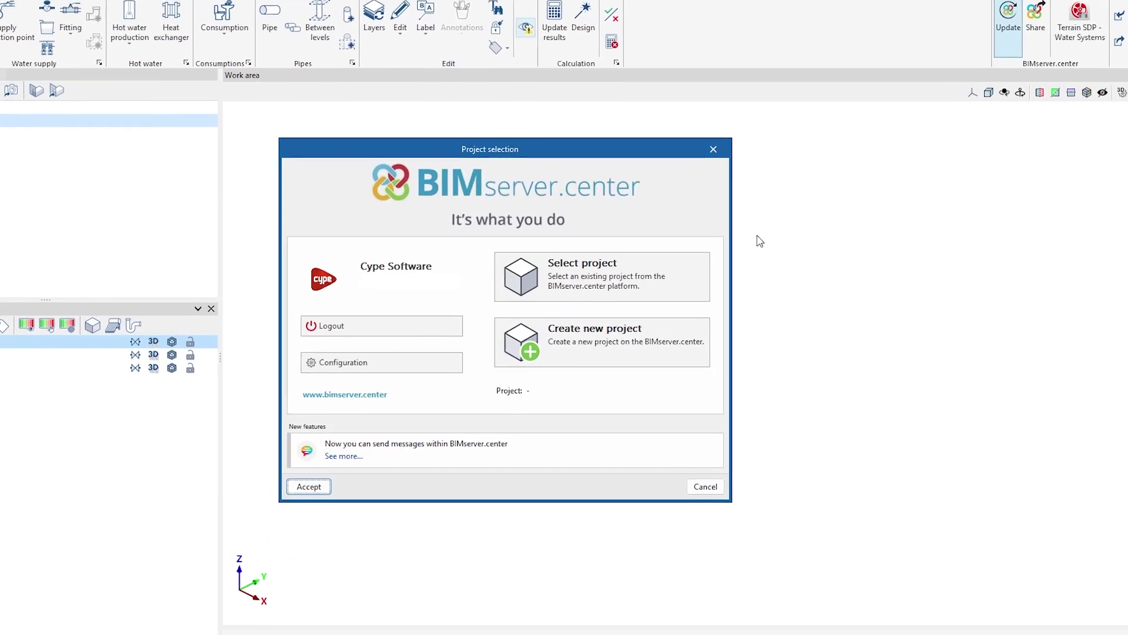
click(660, 290)
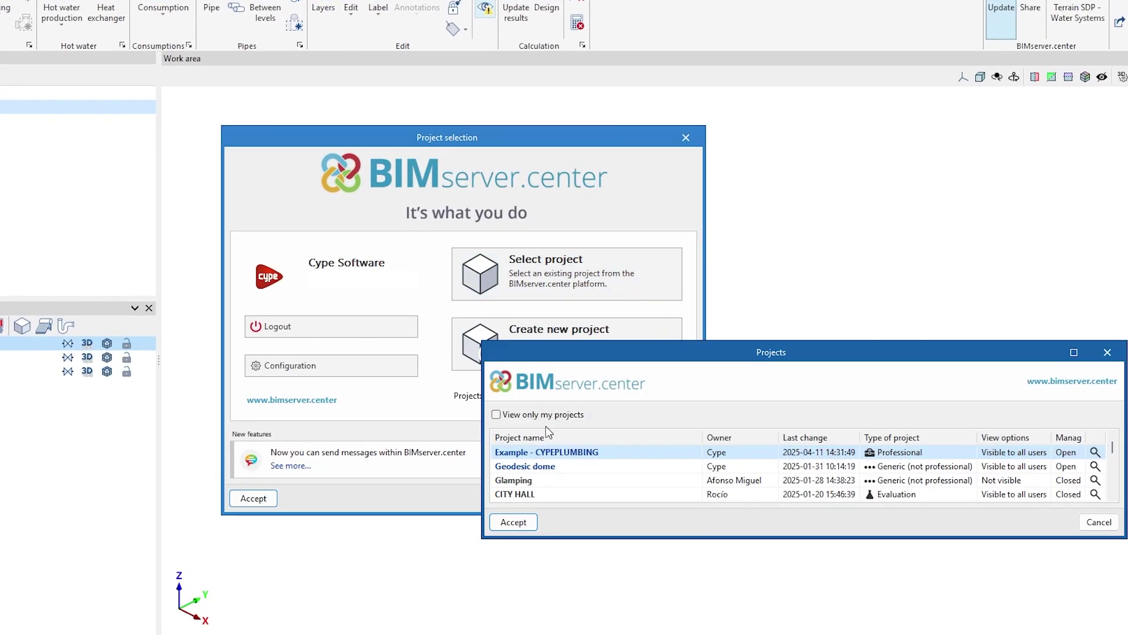
click(518, 521)
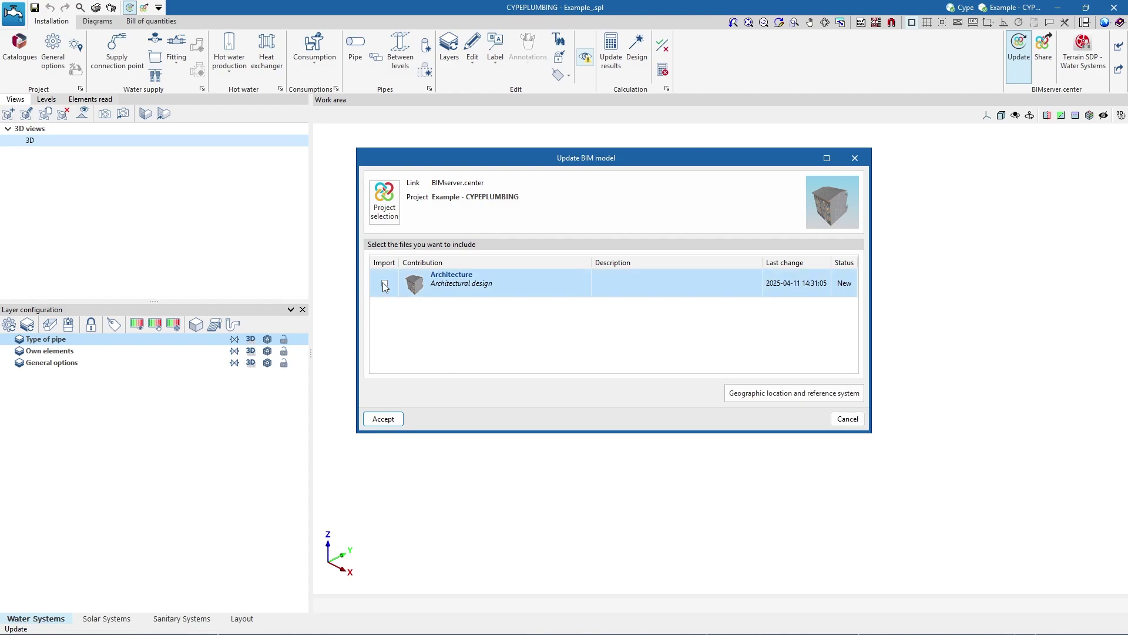
click(383, 419)
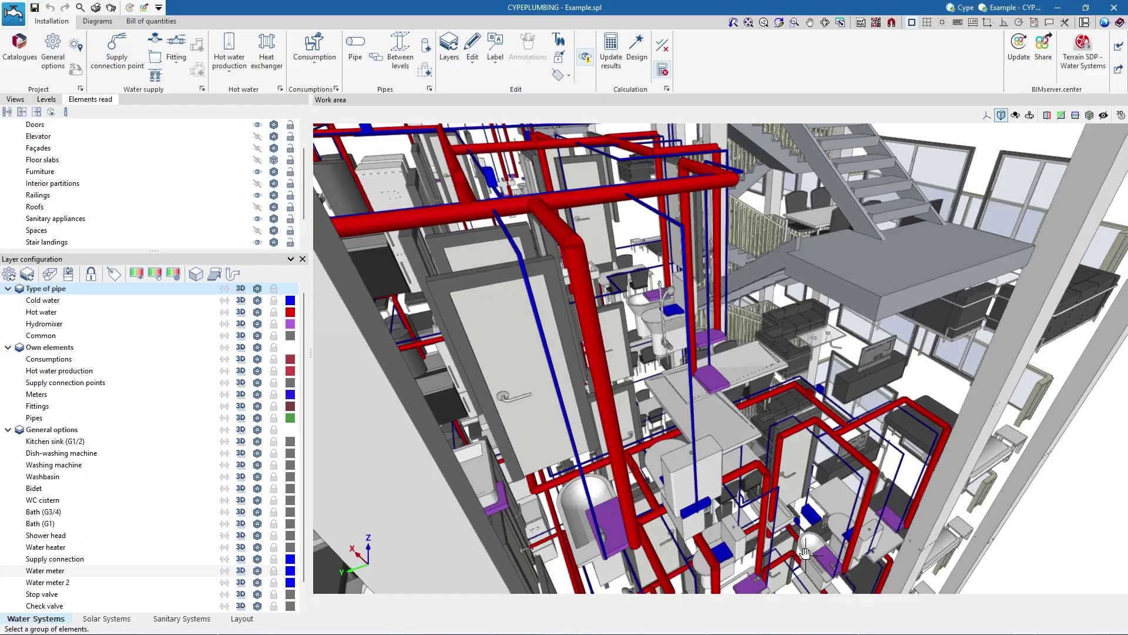
Orbit the 3D model to inspect the risers and interior pipework around the doors
middle_drag(805, 552, 594, 320)
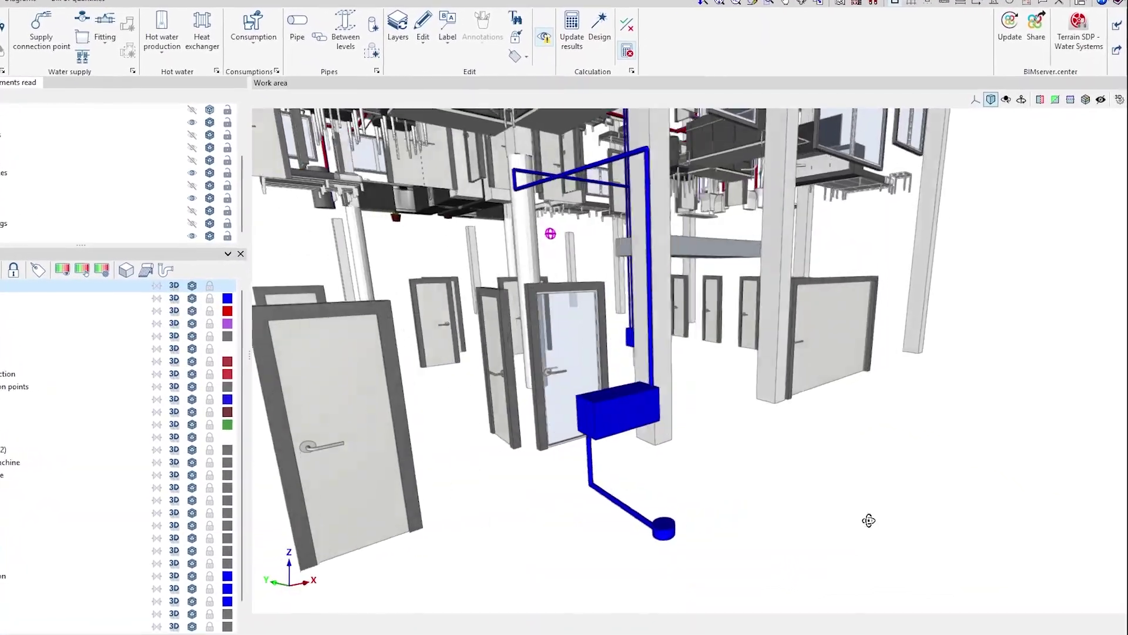
middle_drag(869, 521, 788, 527)
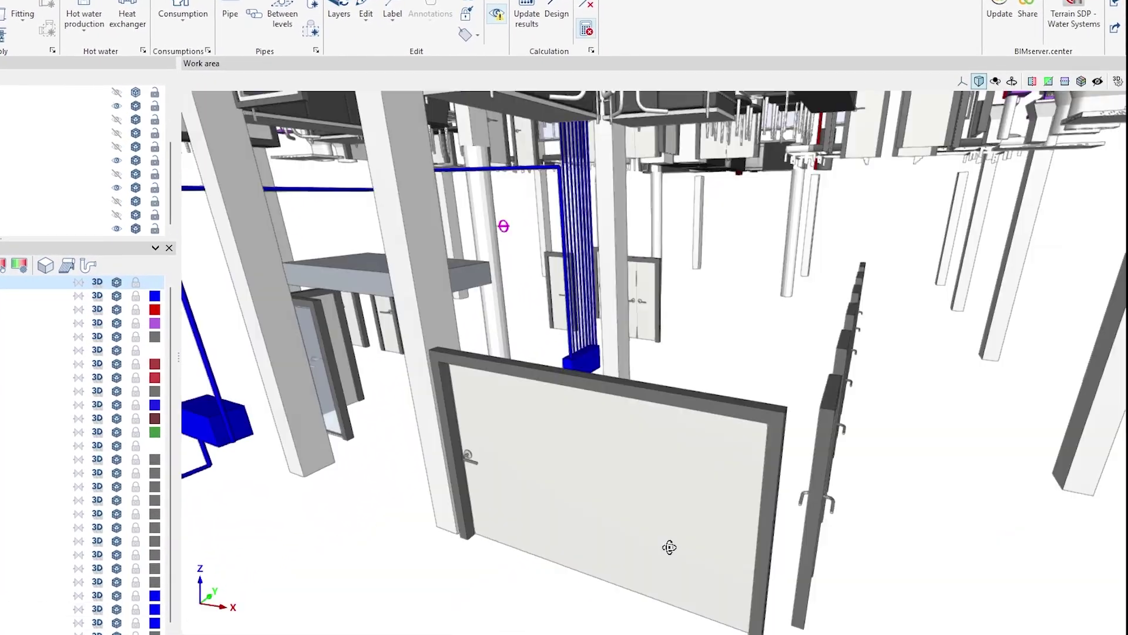
middle_drag(693, 547, 635, 551)
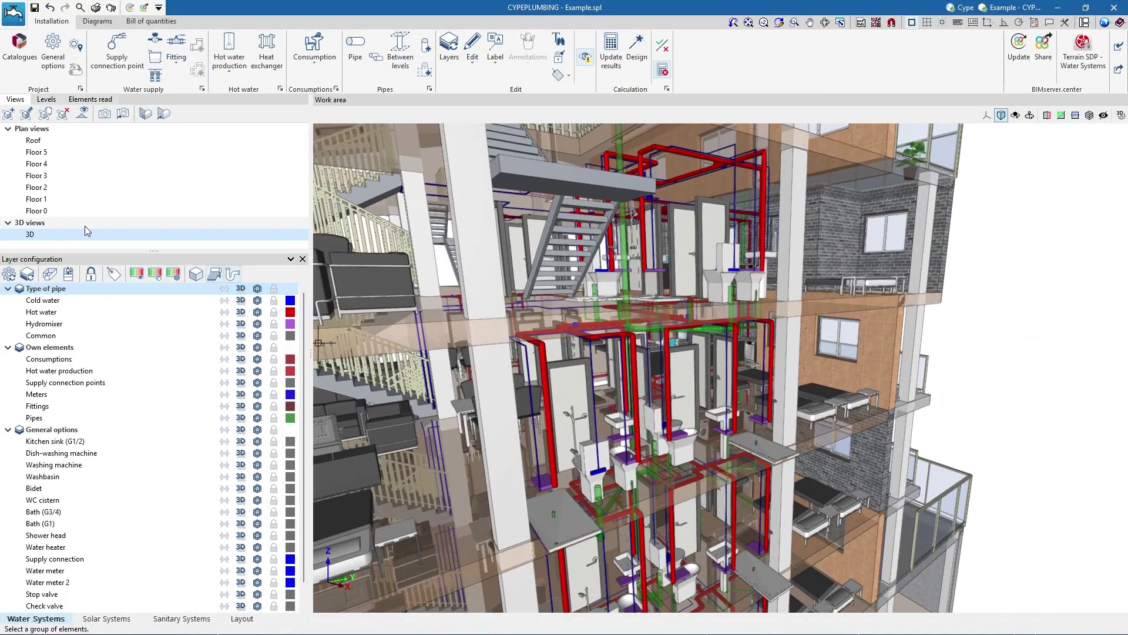
Show the Floor 2 plan view and browse the full list of manufacturer catalogues
click(34, 188)
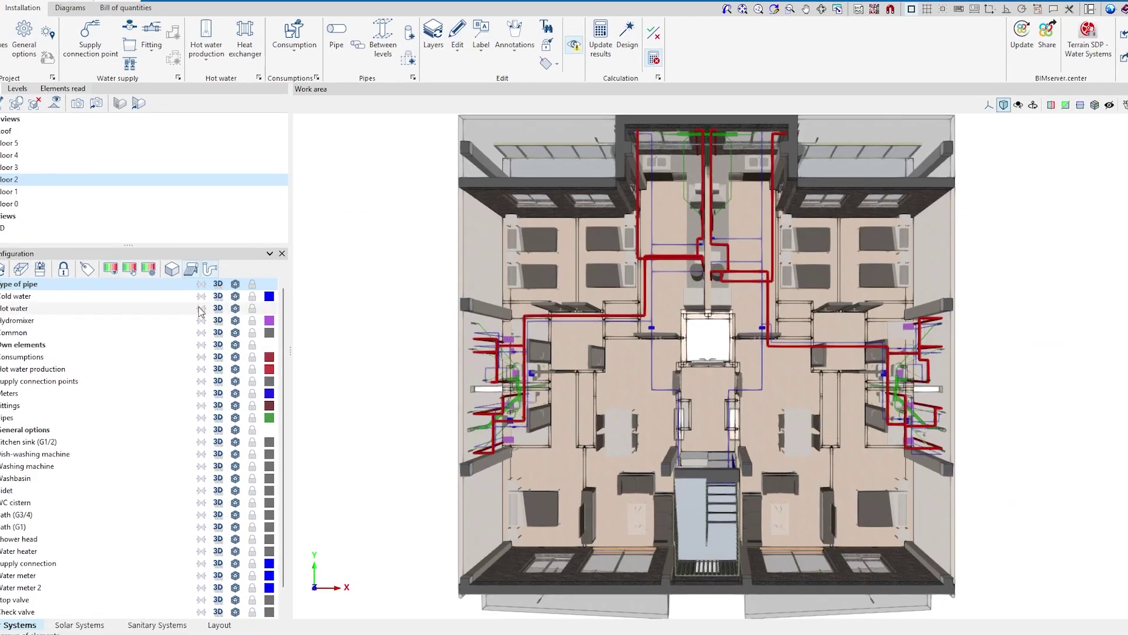
scroll(454, 397, up, 5)
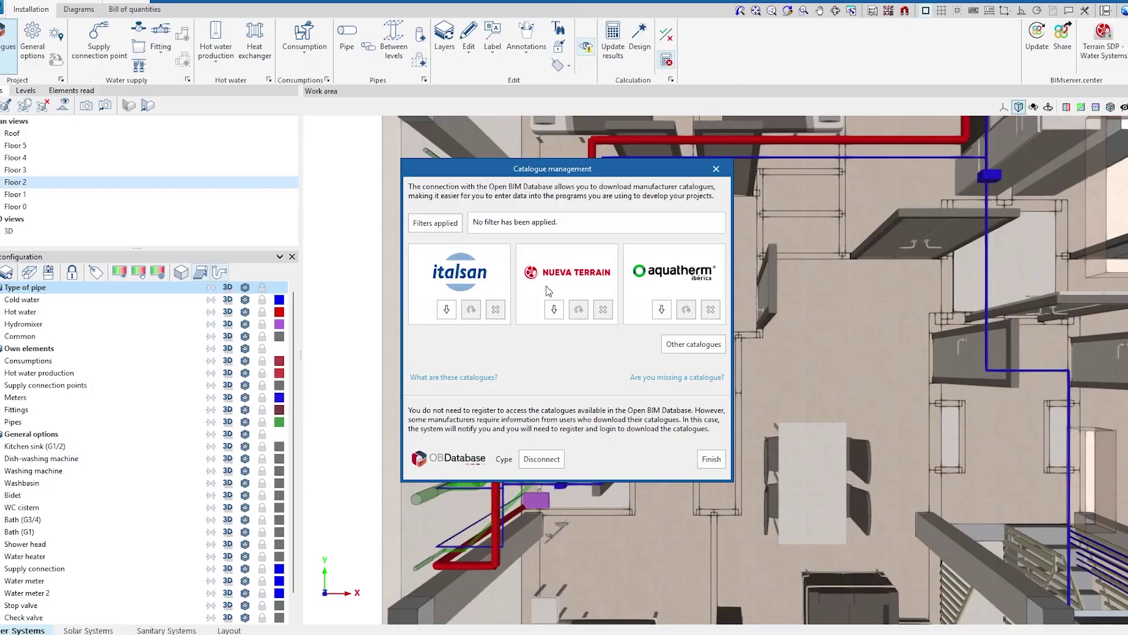
click(694, 344)
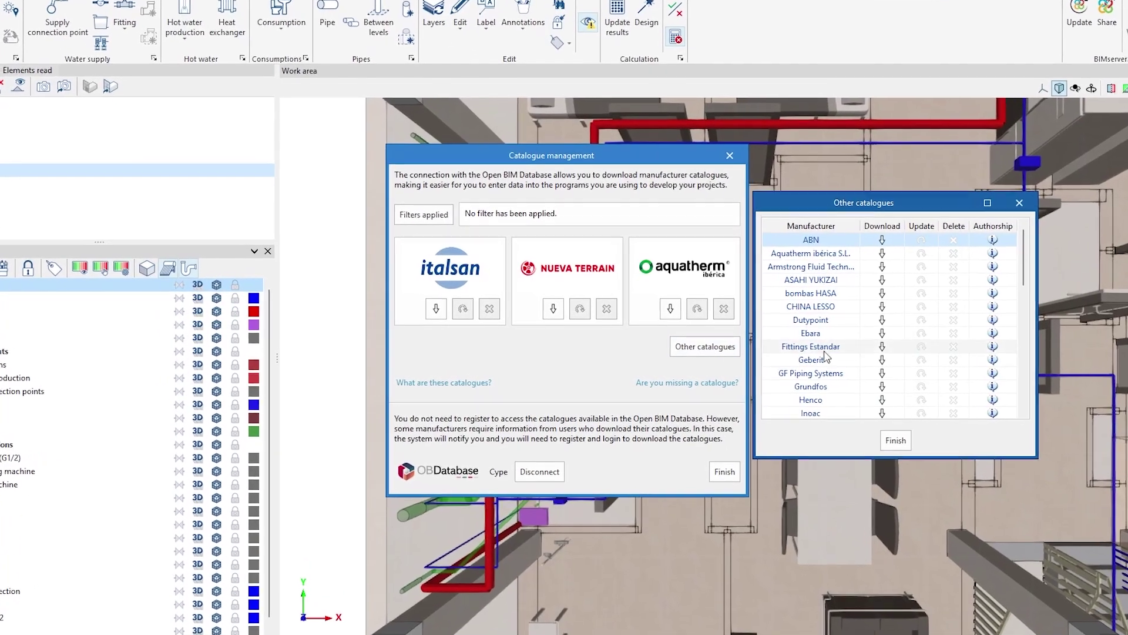
drag(1023, 283, 1052, 312)
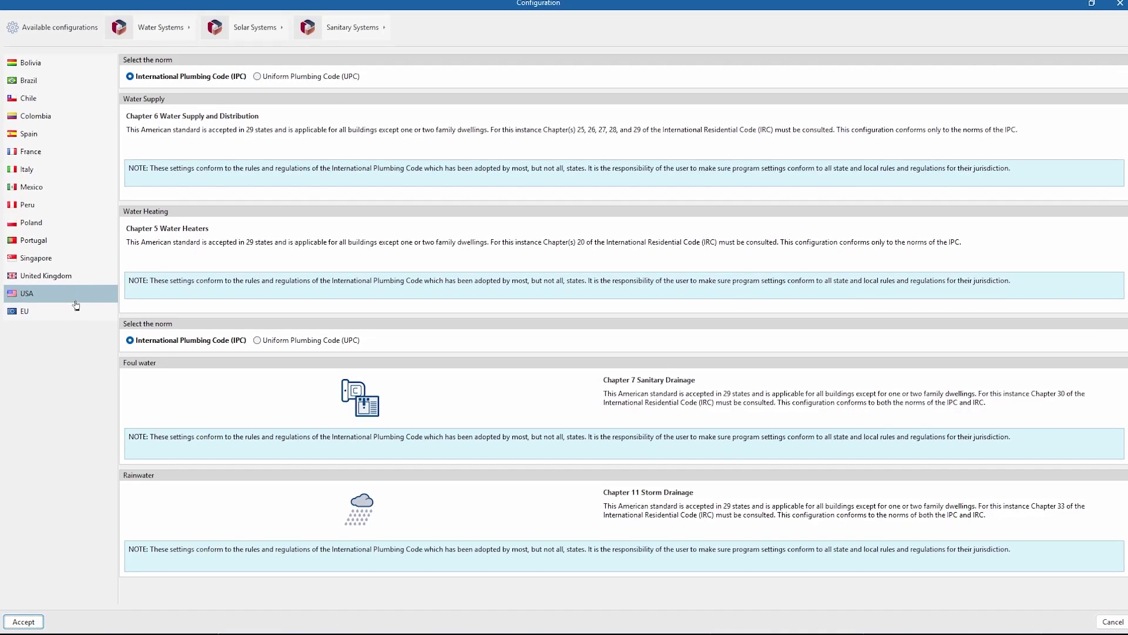
Choose the EU standards and review the water-system calculation options and hydraulic analysis help
click(75, 309)
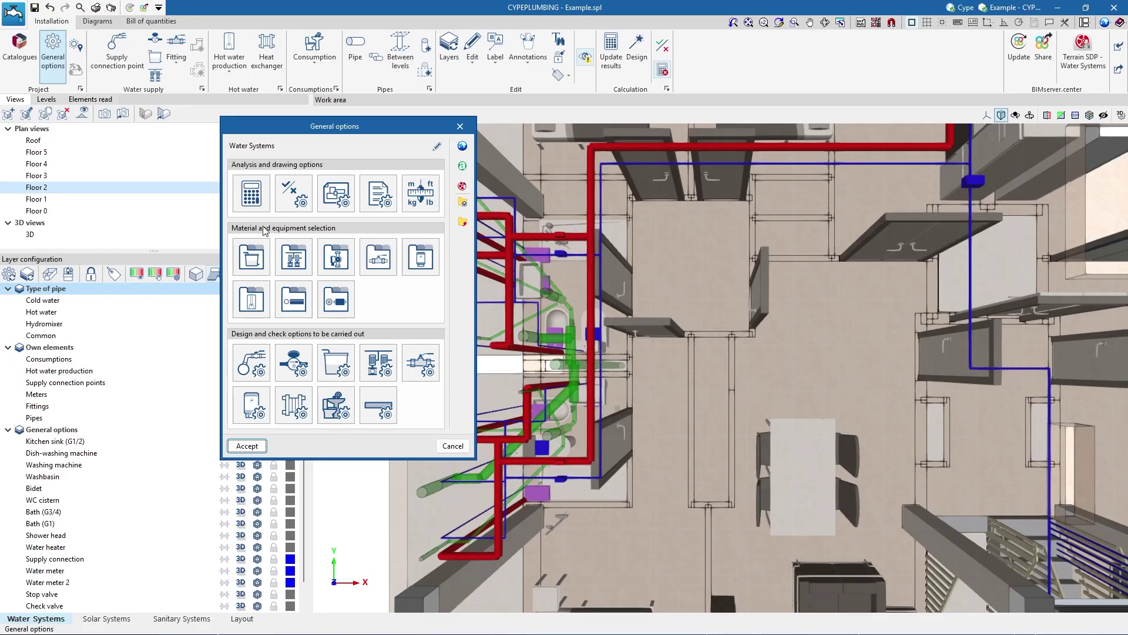
click(247, 199)
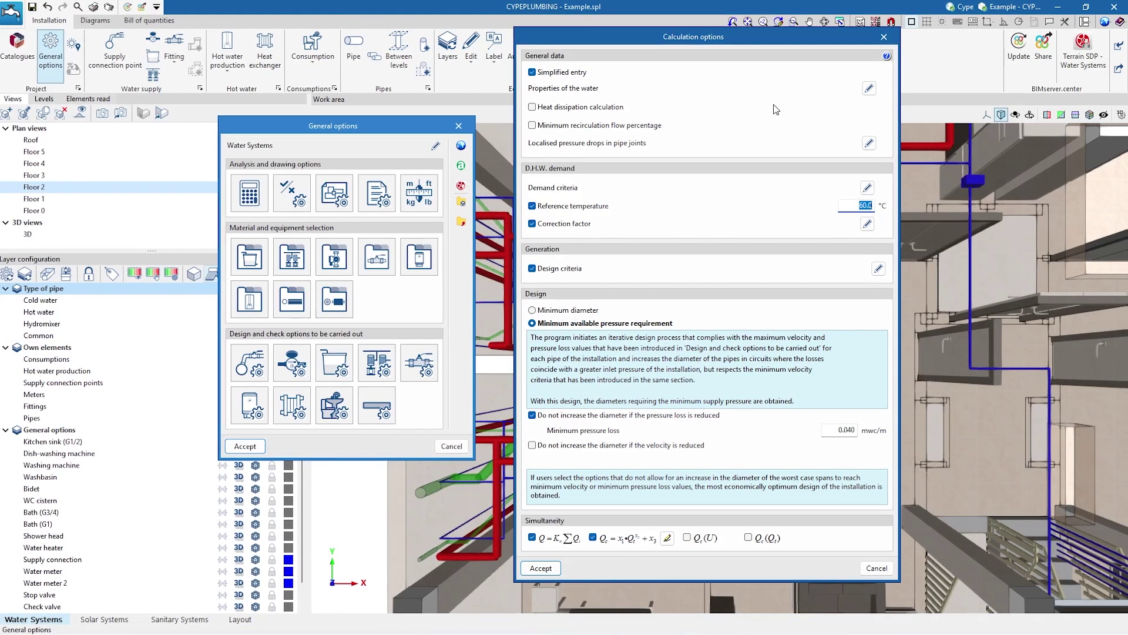
click(886, 56)
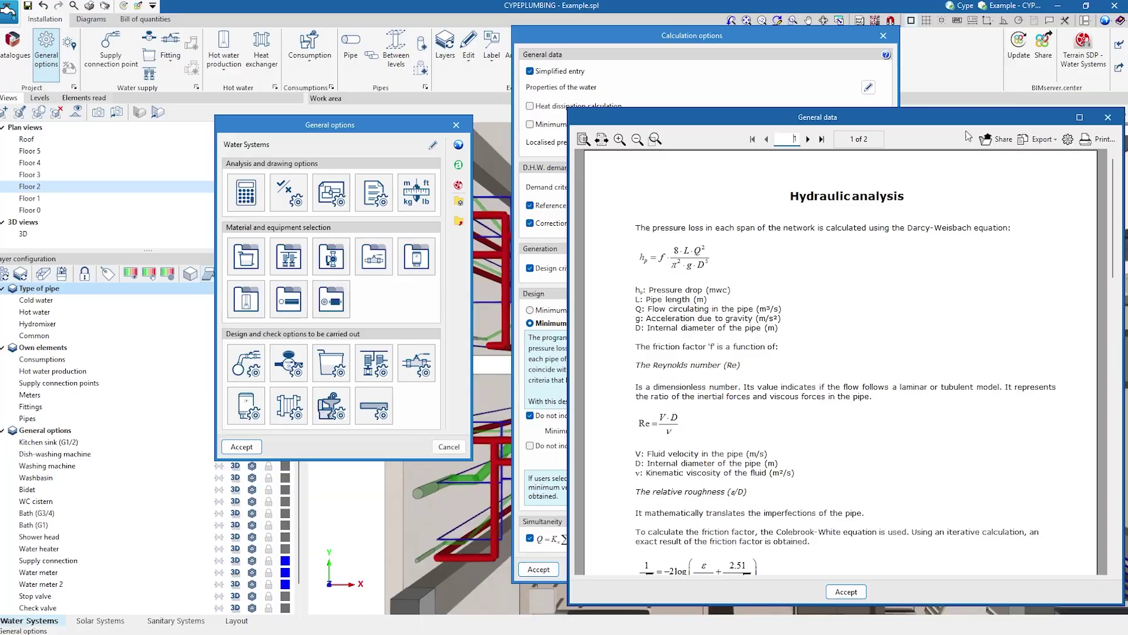
scroll(1112, 219, down, 1)
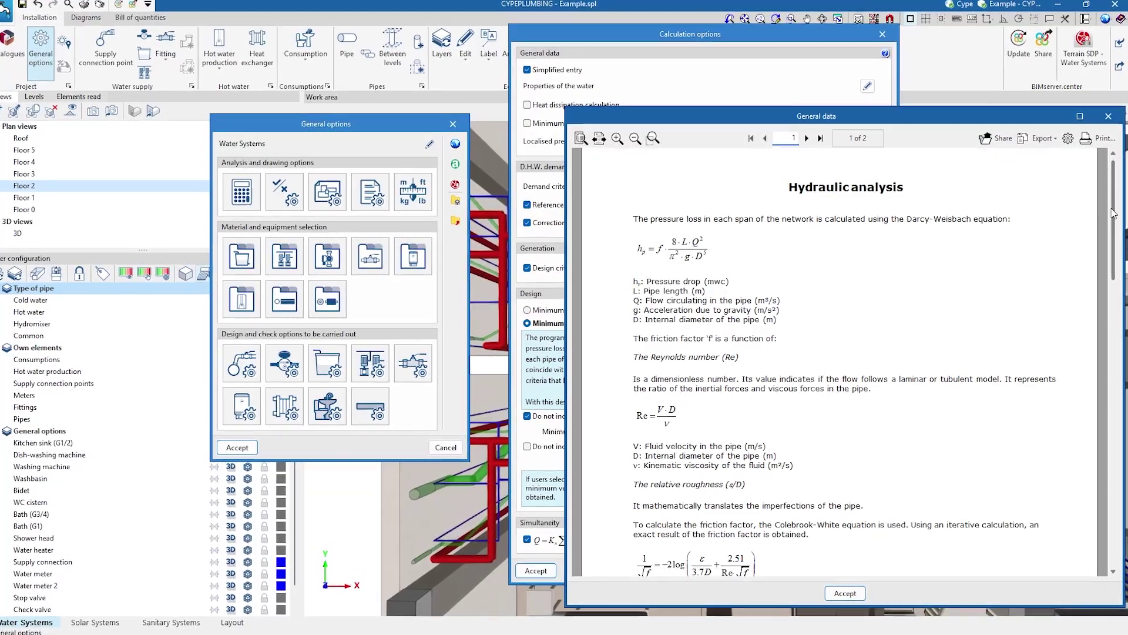
drag(1112, 219, 1118, 374)
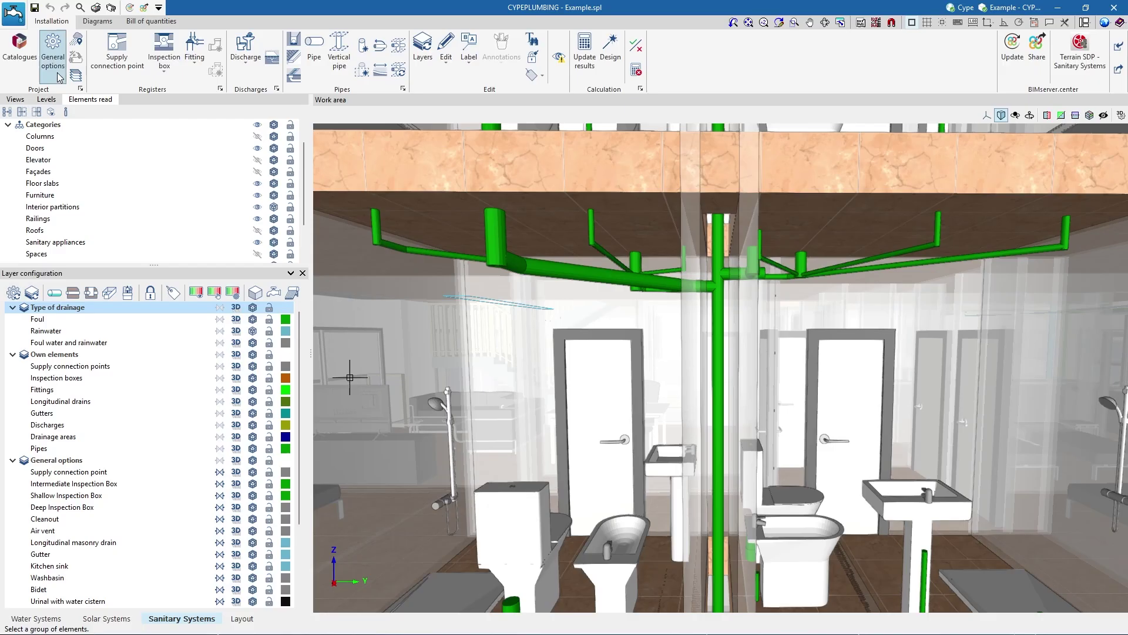
Review the sanitary system calculation options and the hydraulic analysis formulas explanation
click(54, 59)
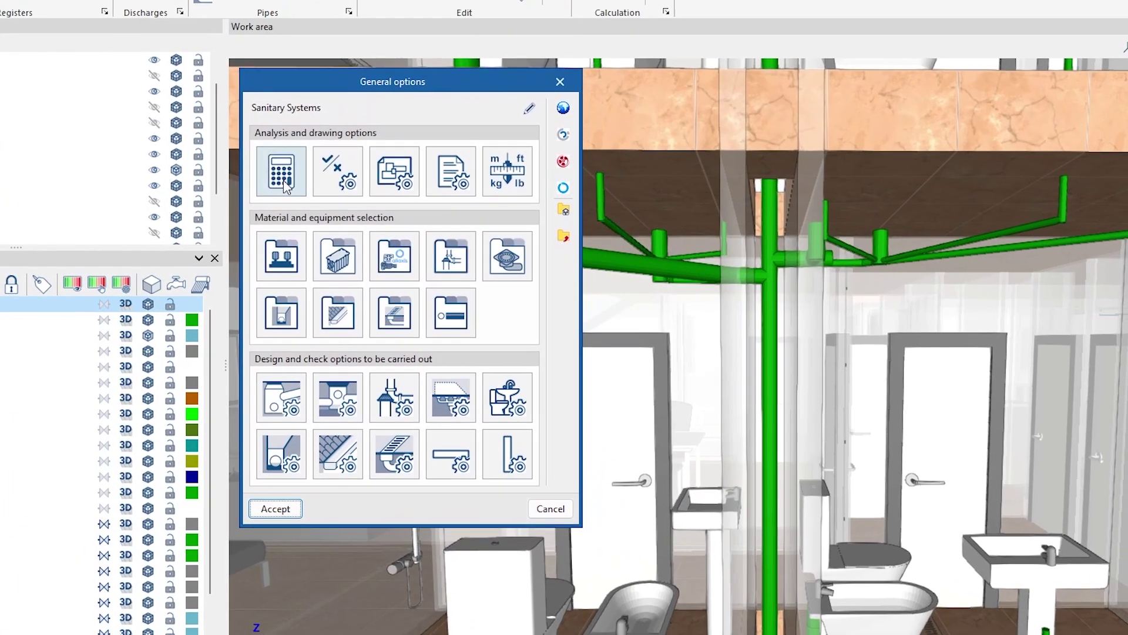
click(284, 183)
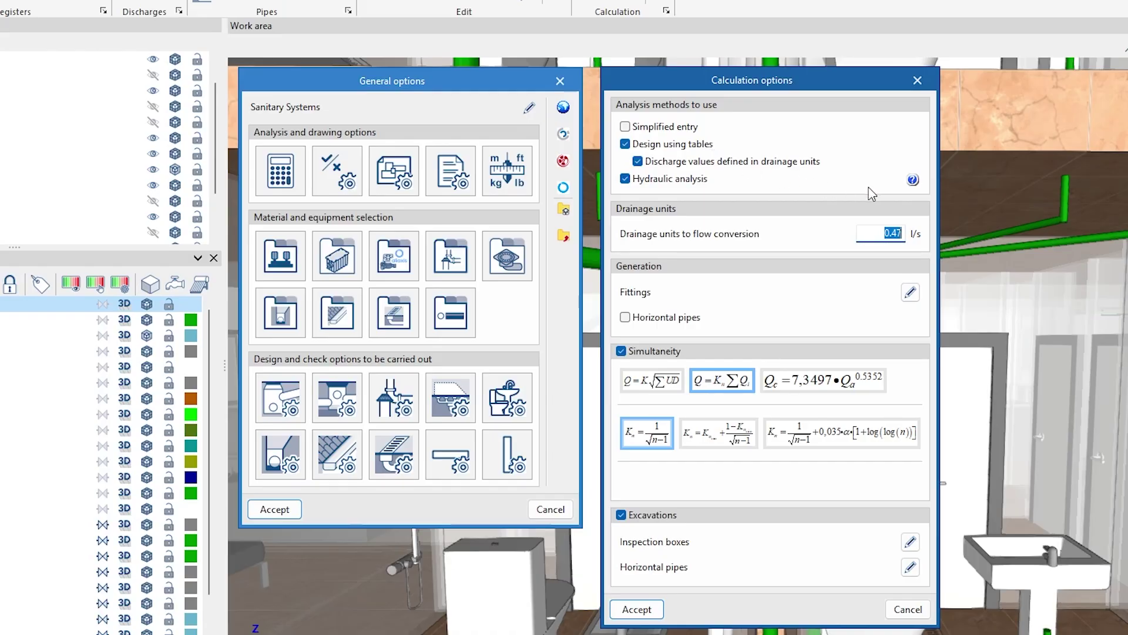
click(913, 180)
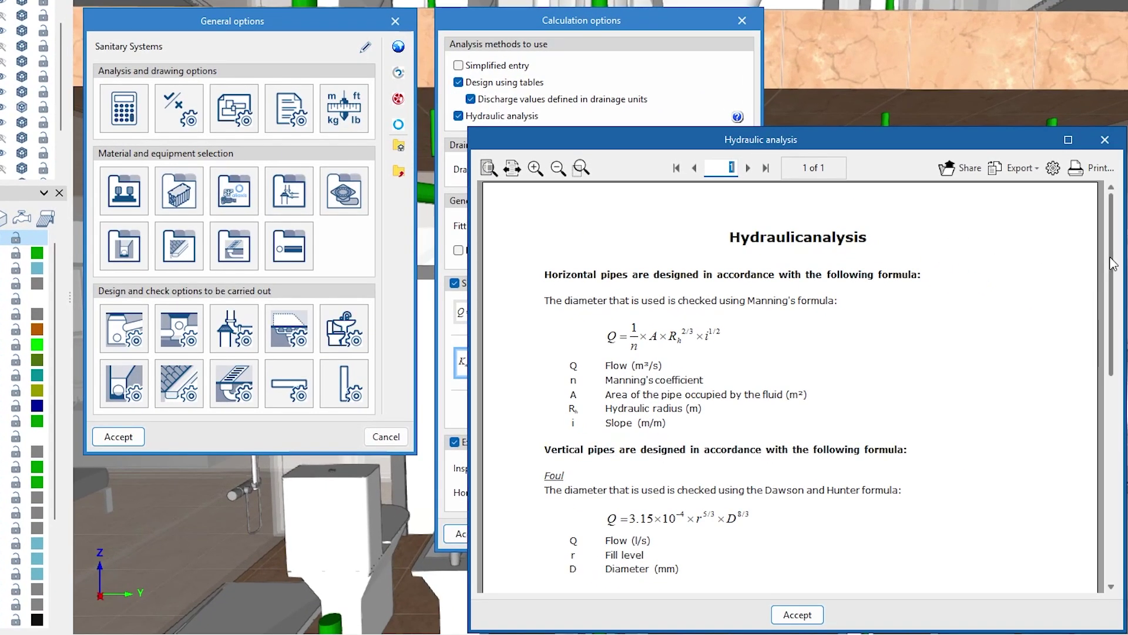
drag(1112, 263, 1112, 348)
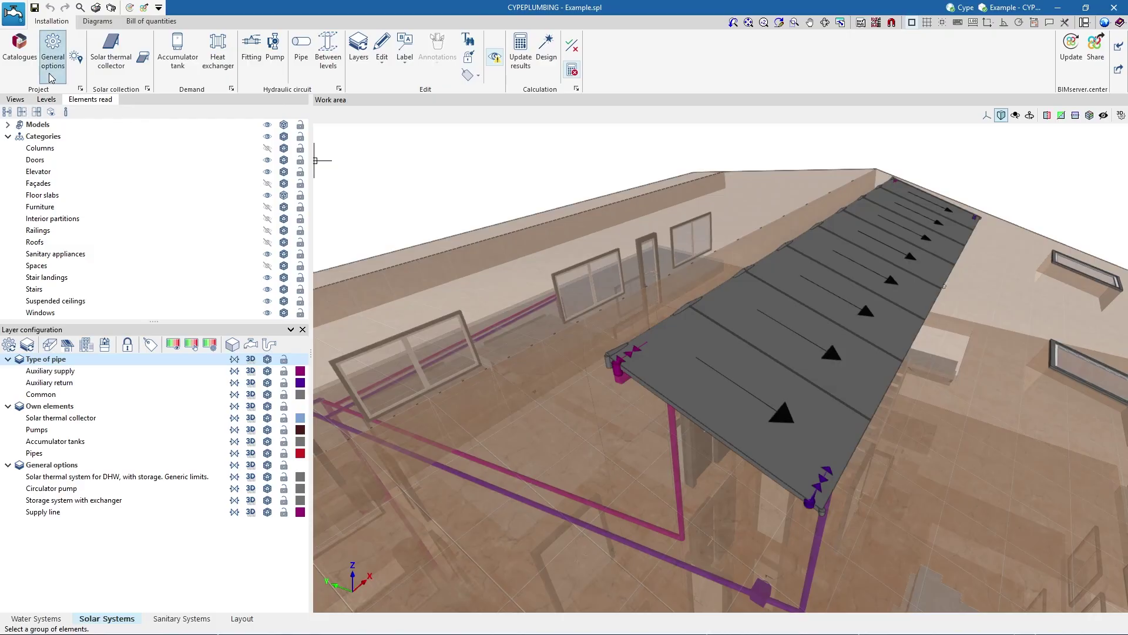
Check the solar systems' calculation settings, moving the window aside
click(51, 64)
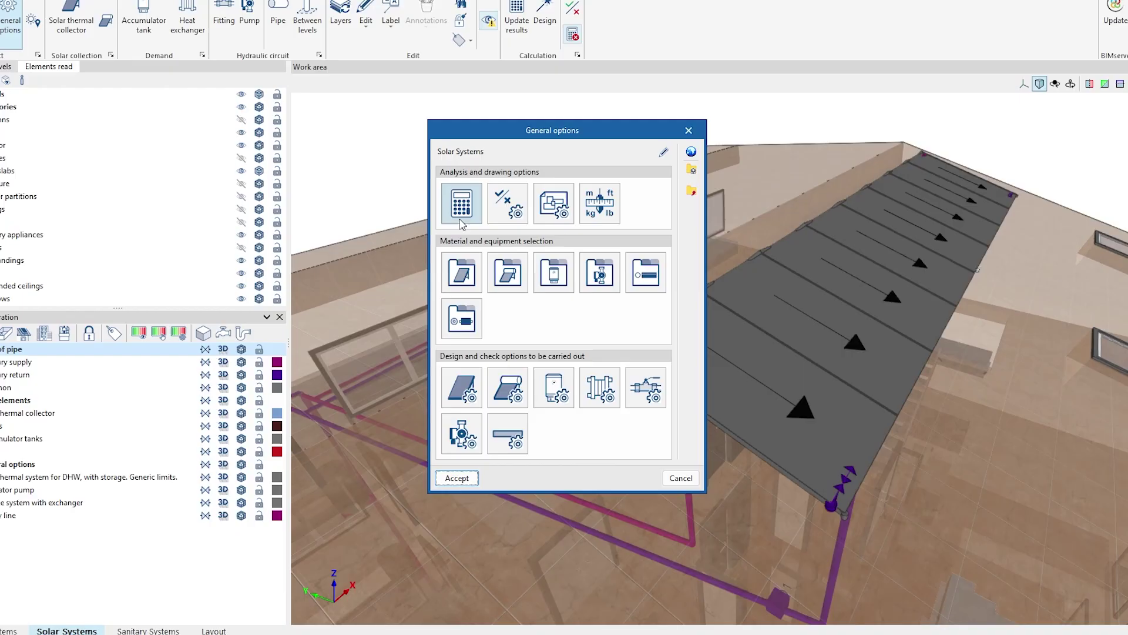
click(462, 221)
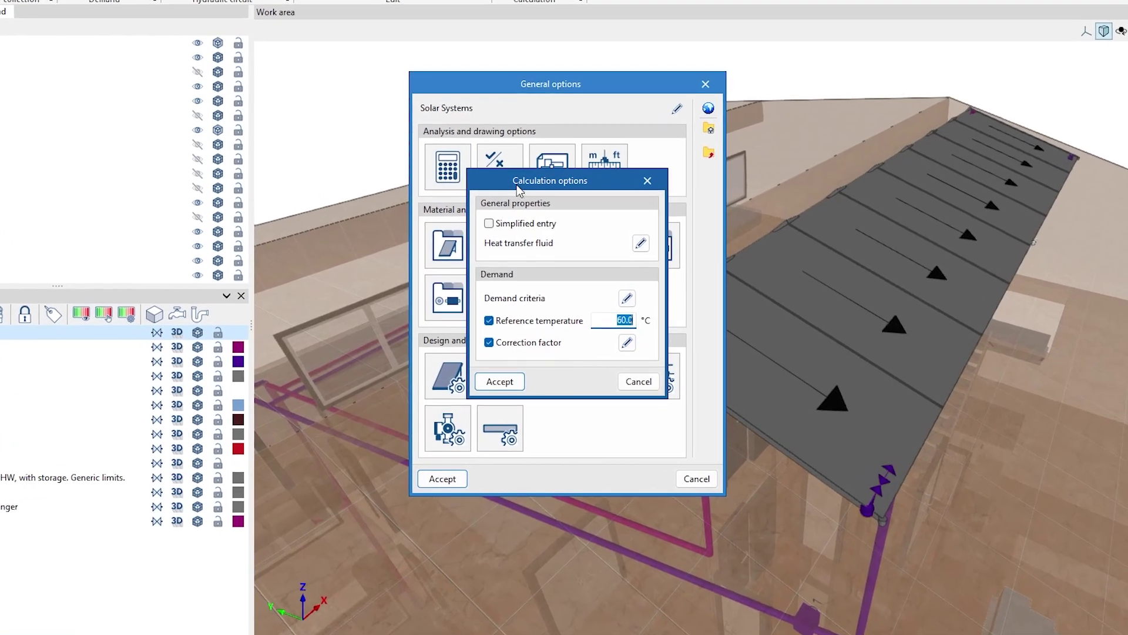
drag(516, 184, 587, 284)
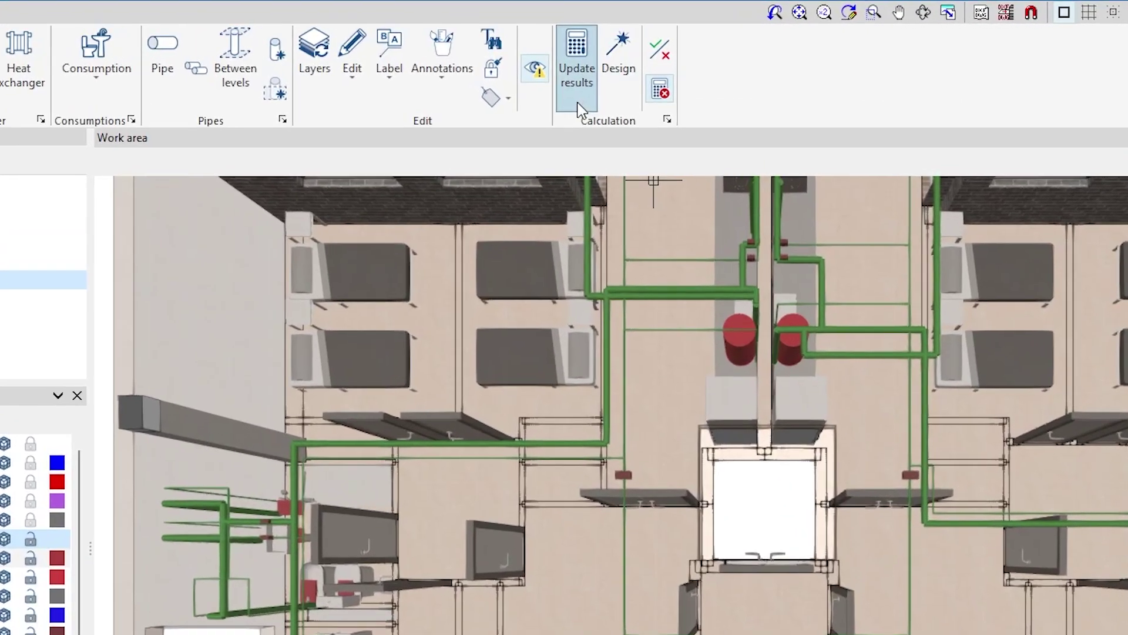
Update the installation results and colour the pipes by velocity, 0.54–2.77 m/s
click(579, 110)
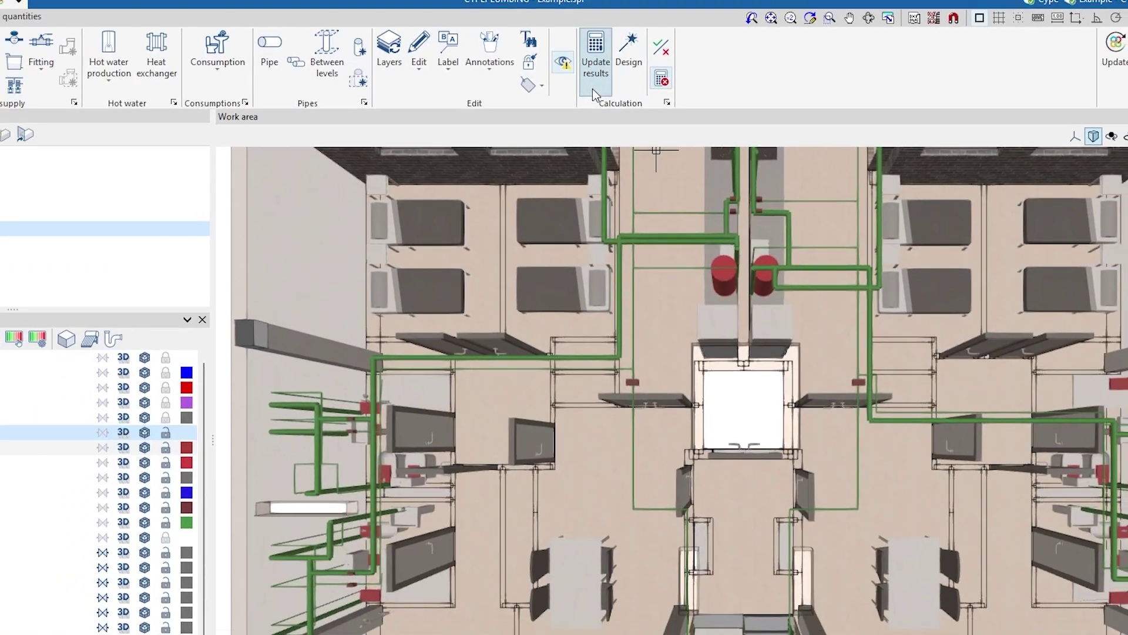
click(575, 107)
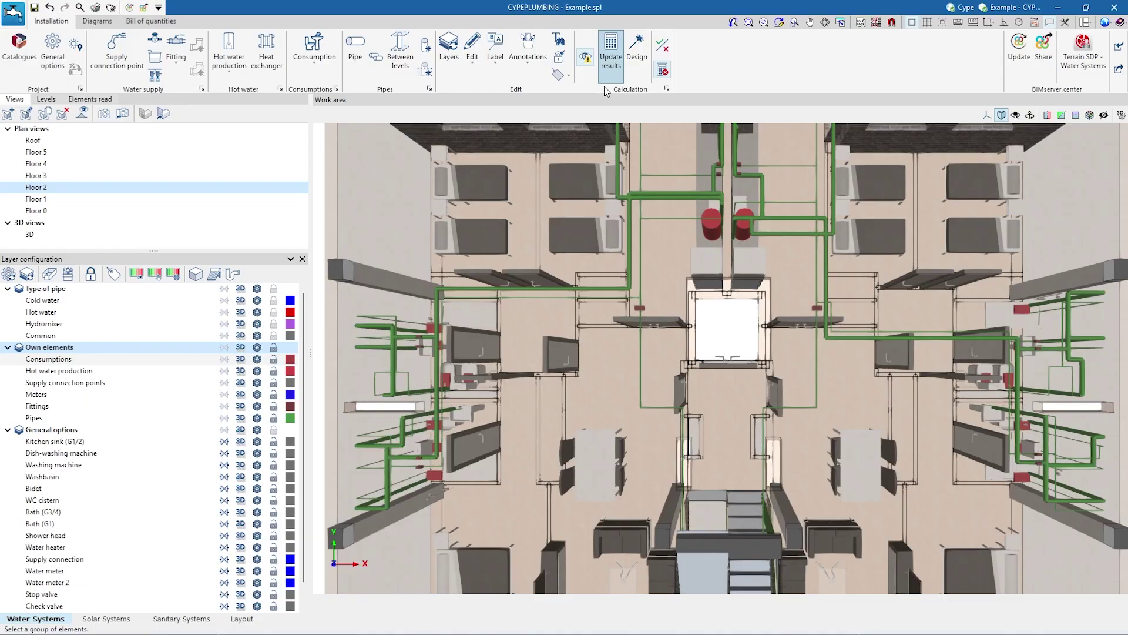
mouse_move(595, 290)
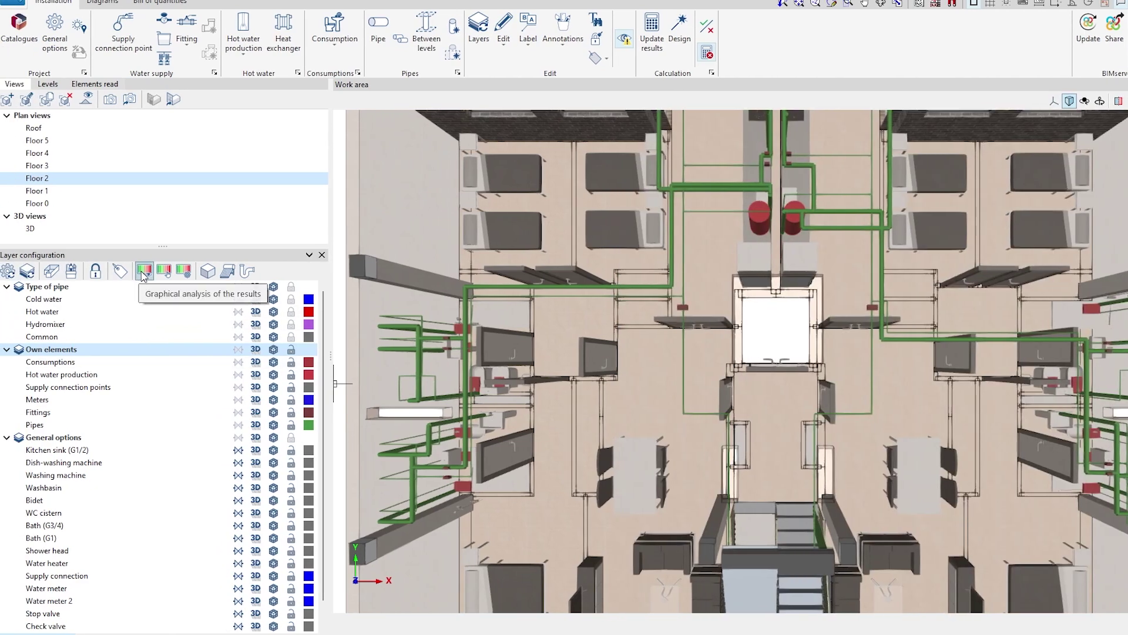
click(143, 271)
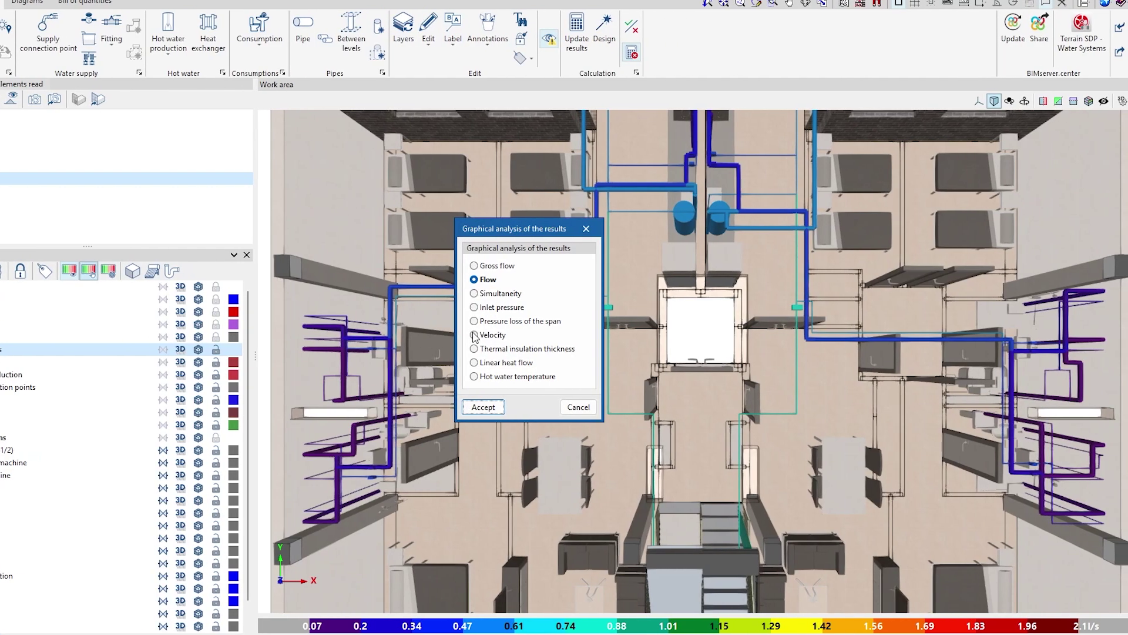
click(484, 406)
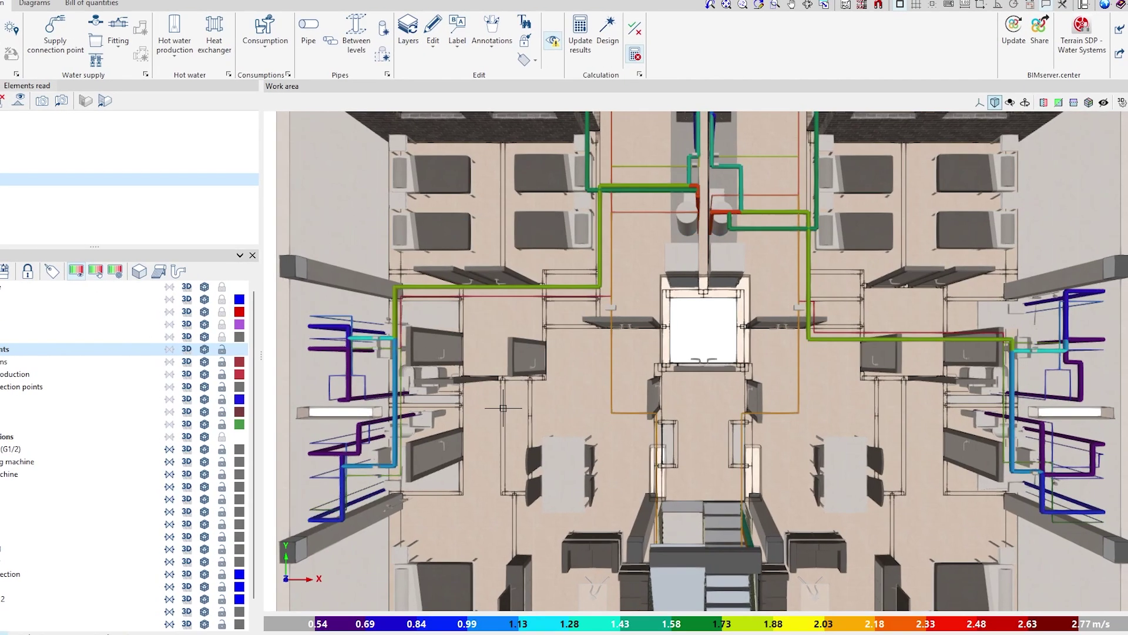
scroll(453, 328, up, 5)
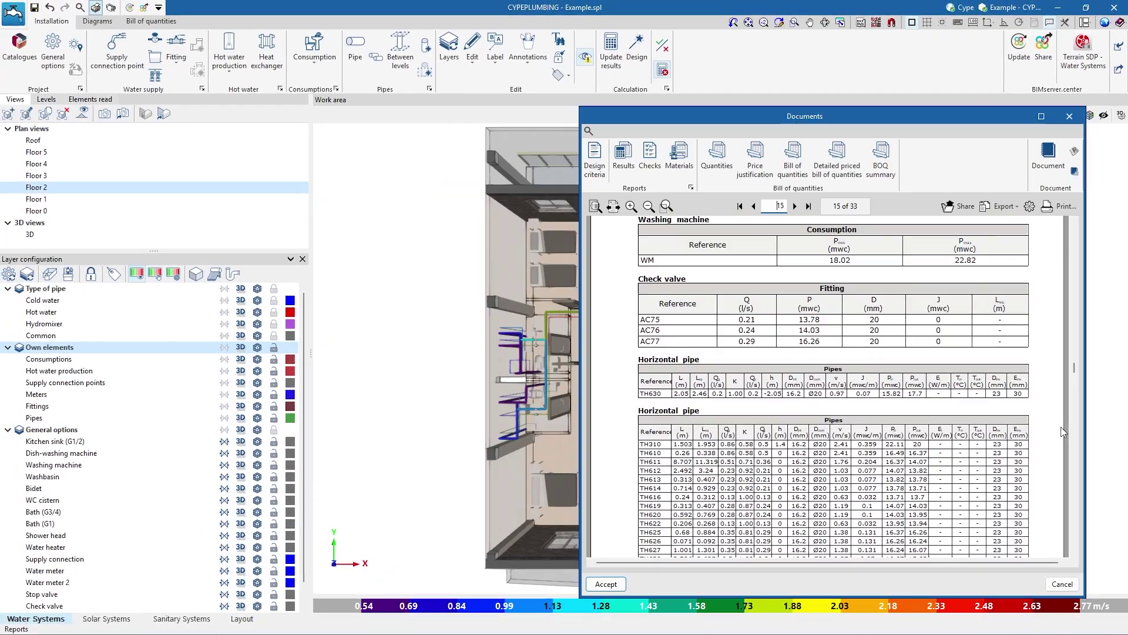
Scroll the results report, pan the drawing layouts, and view the riser diagram for units 1A–4B
scroll(1061, 431, down, 3)
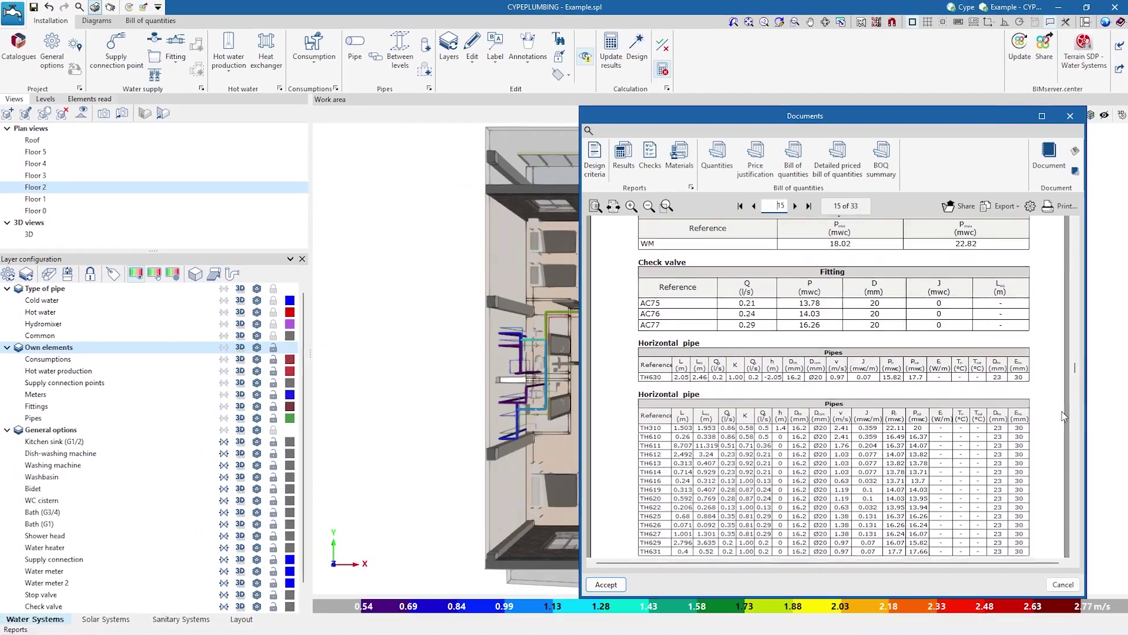
scroll(1066, 369, down, 2)
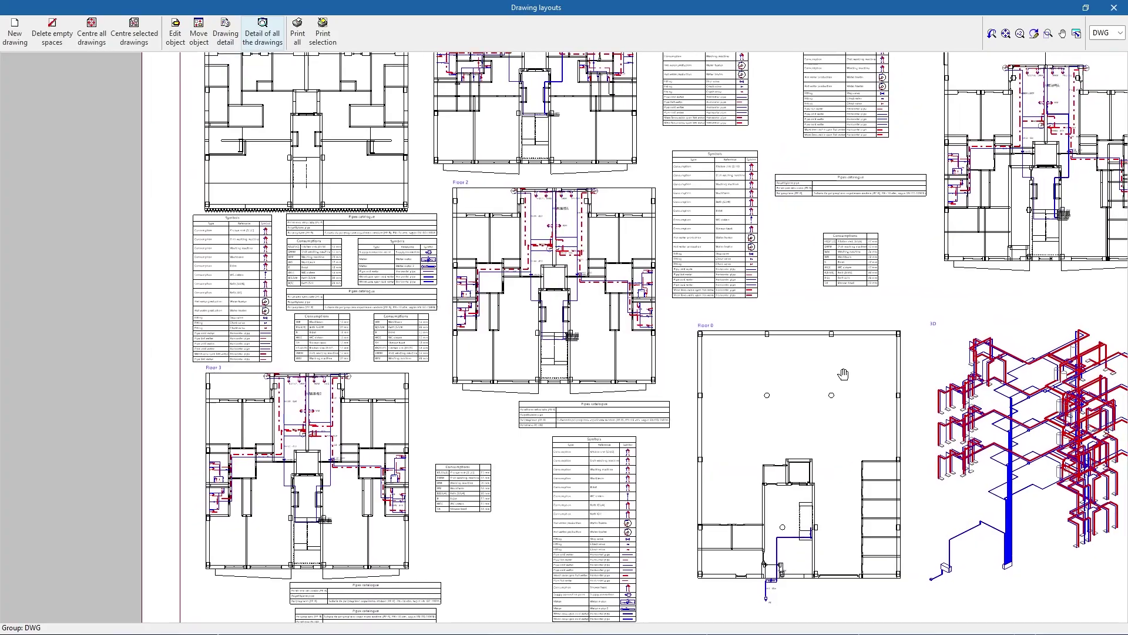
drag(842, 375, 815, 383)
drag(785, 393, 688, 438)
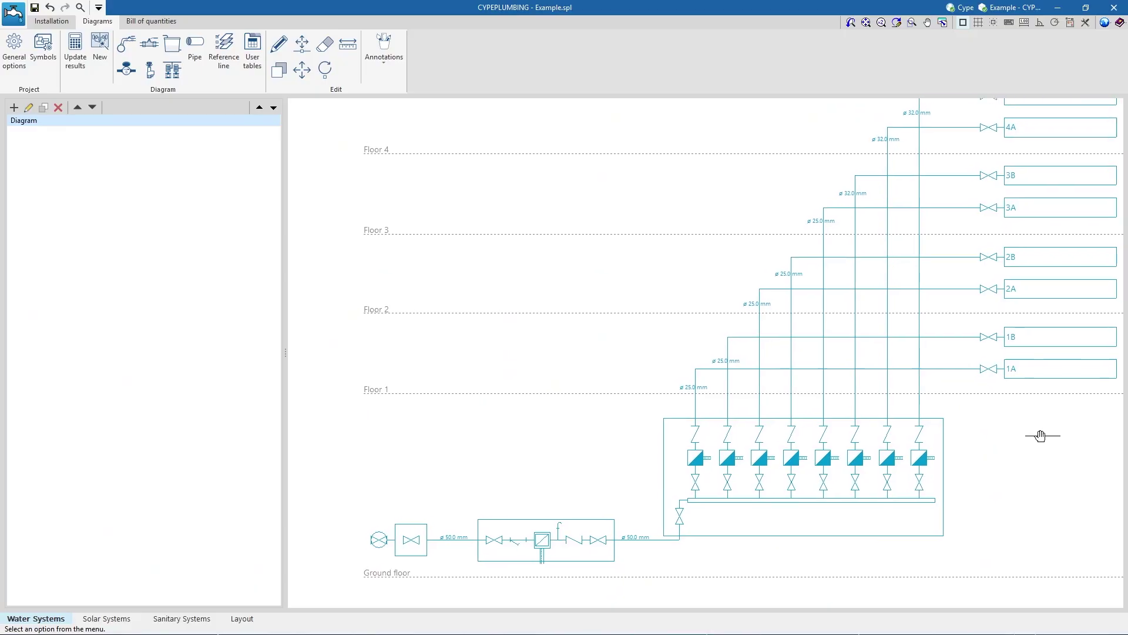
drag(1040, 433, 982, 492)
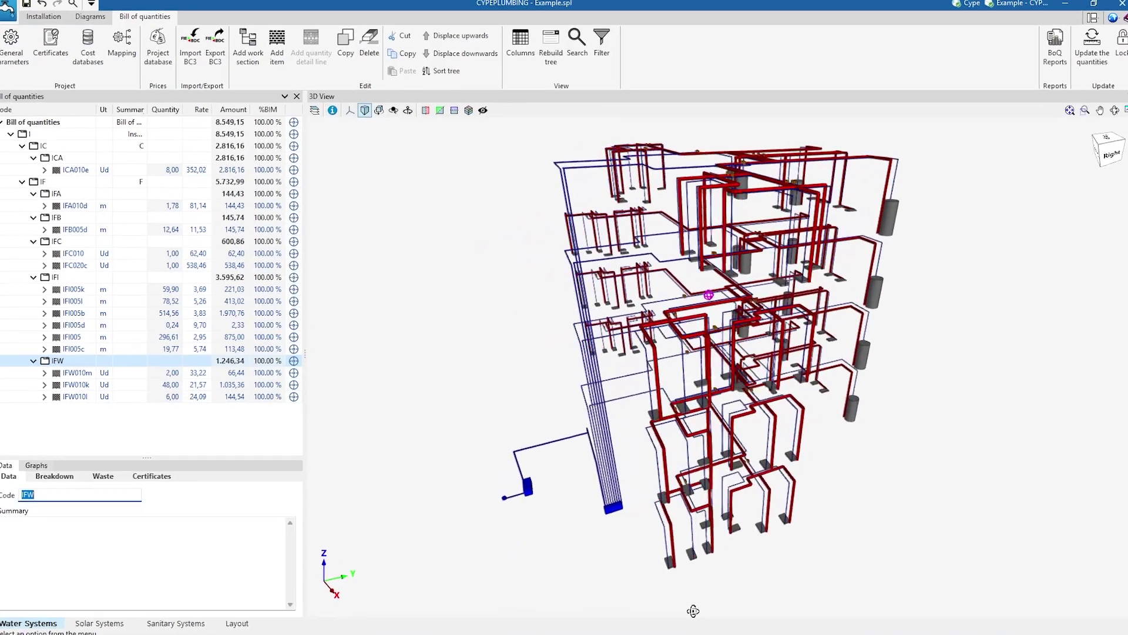
Publish the plumbing project to BIMserver.center as a CYPEPLUMBING contribution
drag(693, 611, 588, 628)
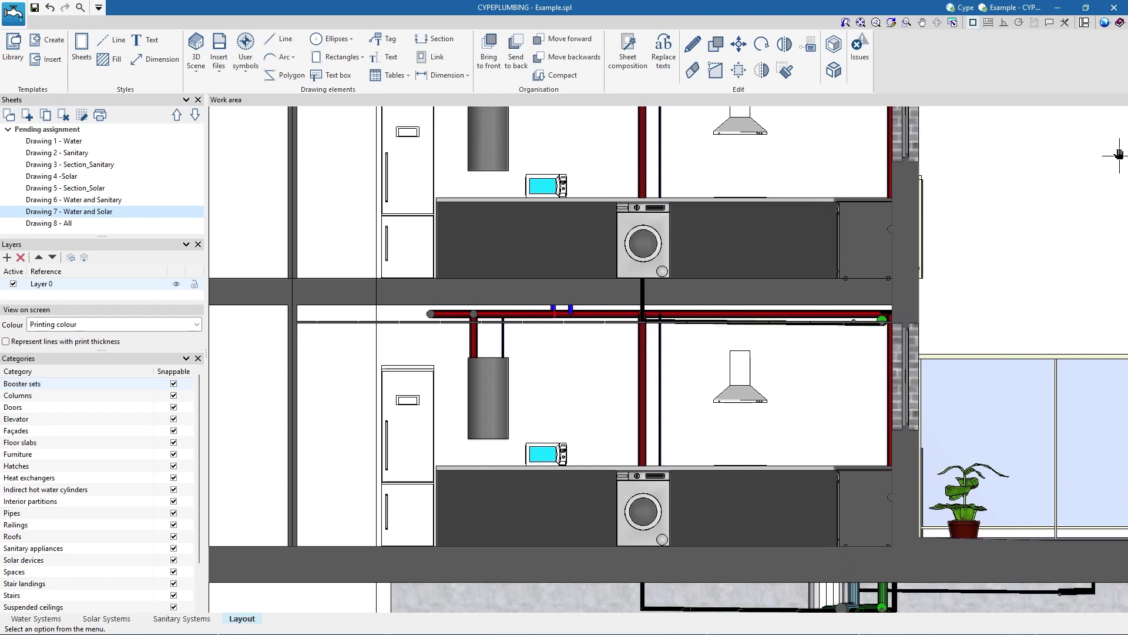
mouse_move(1118, 154)
mouse_down()
mouse_move(1108, 390)
mouse_move(1109, 581)
mouse_move(1120, 583)
mouse_up()
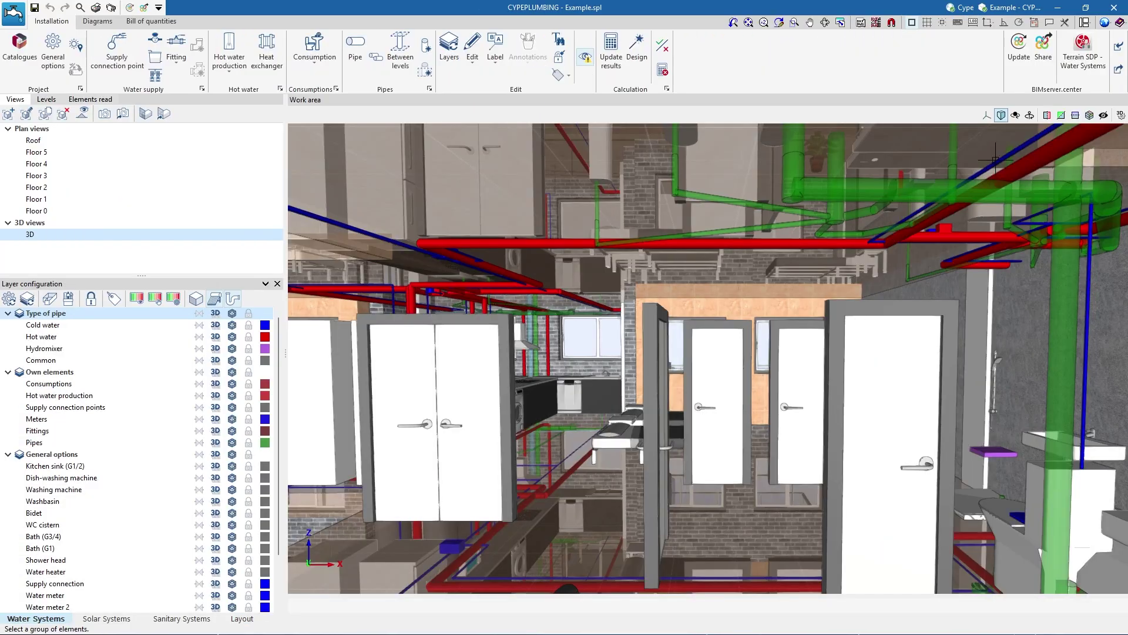
click(1042, 82)
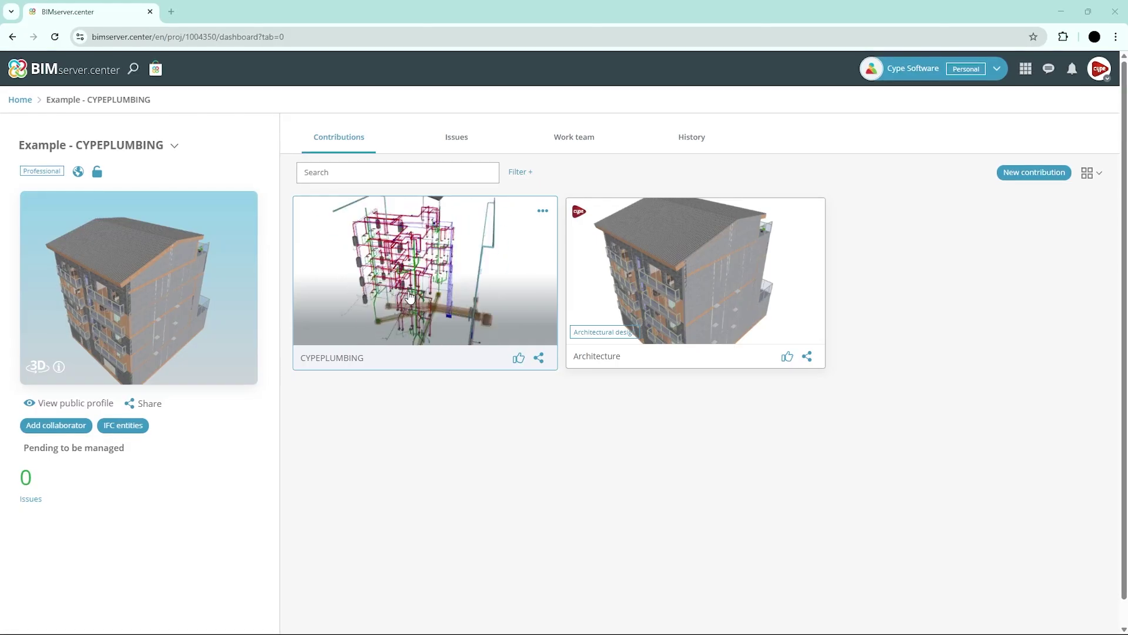
Open the CYPEPLUMBING contribution to list its files, including CYPEPLUMBING.ifc
click(481, 298)
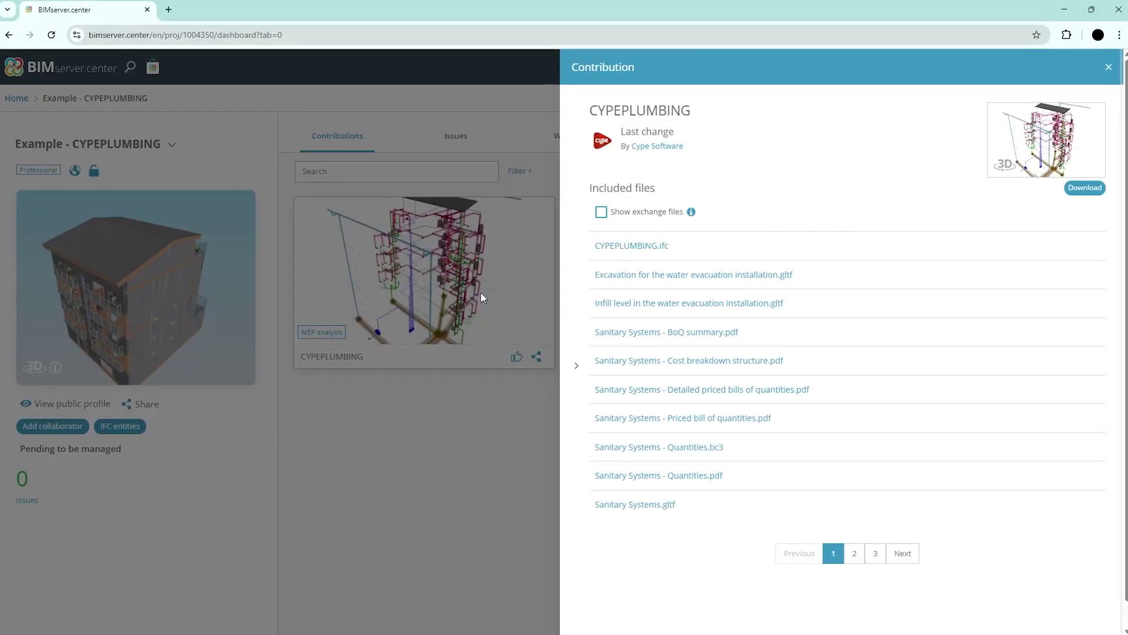